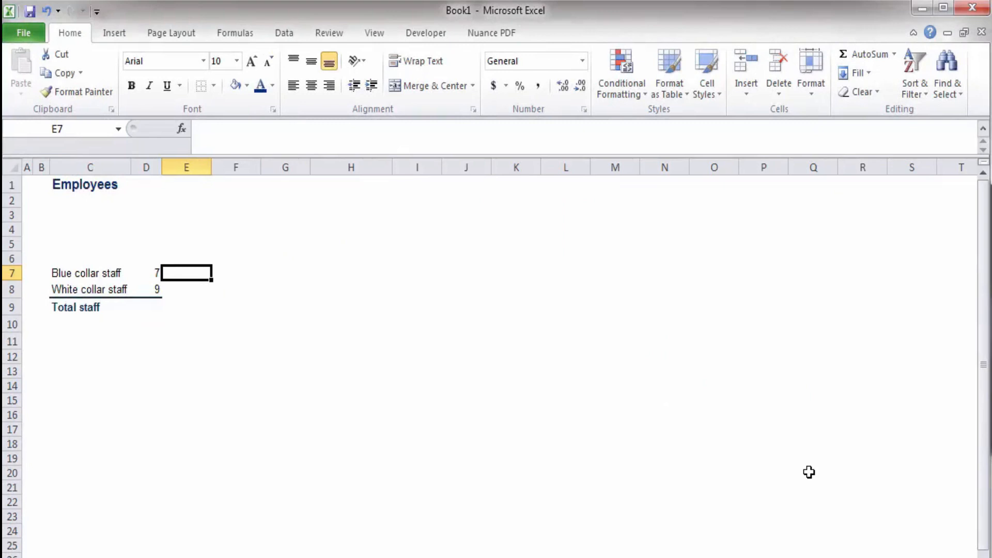
Enter the formula =7+9 in cell D9 of the Total staff row
key(Right)
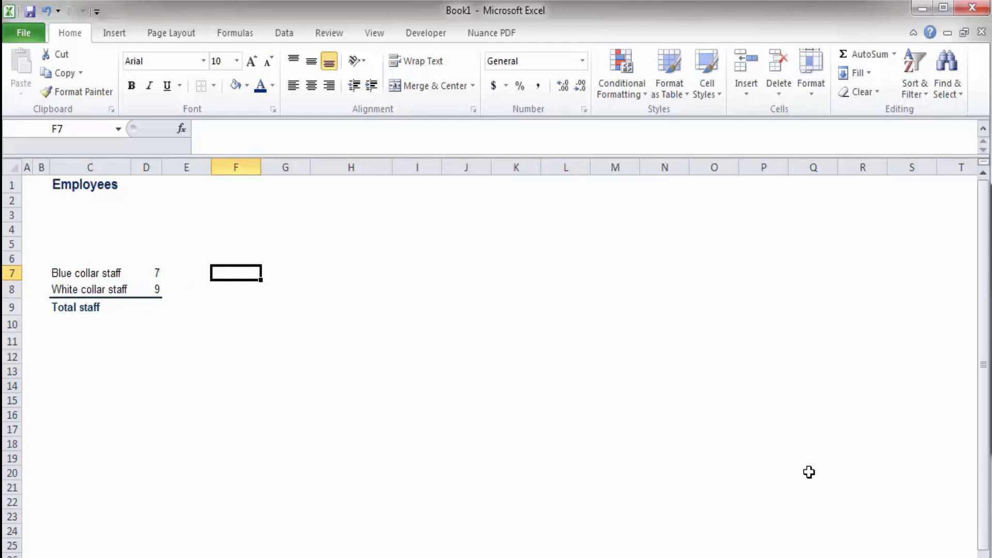
key(Down)
key(Left)
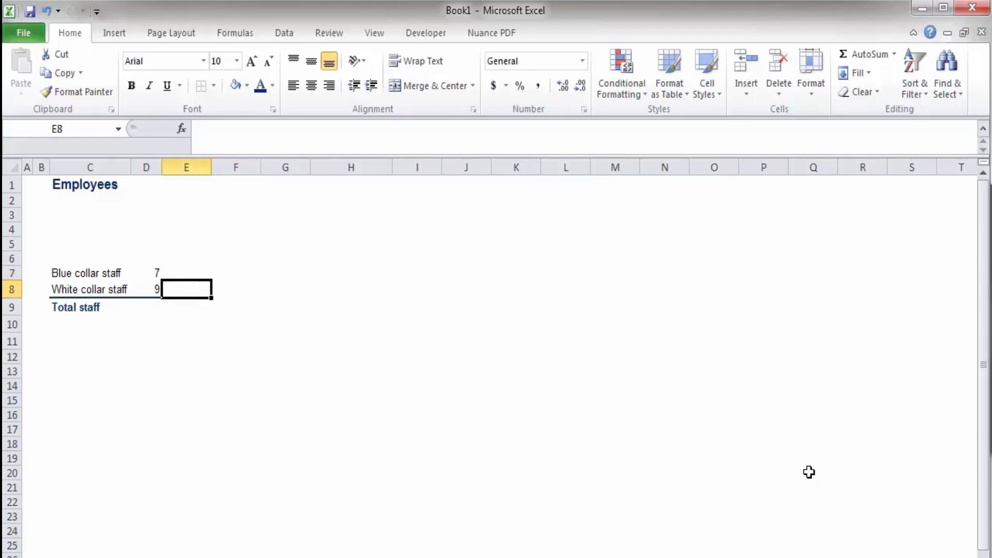
key(Down)
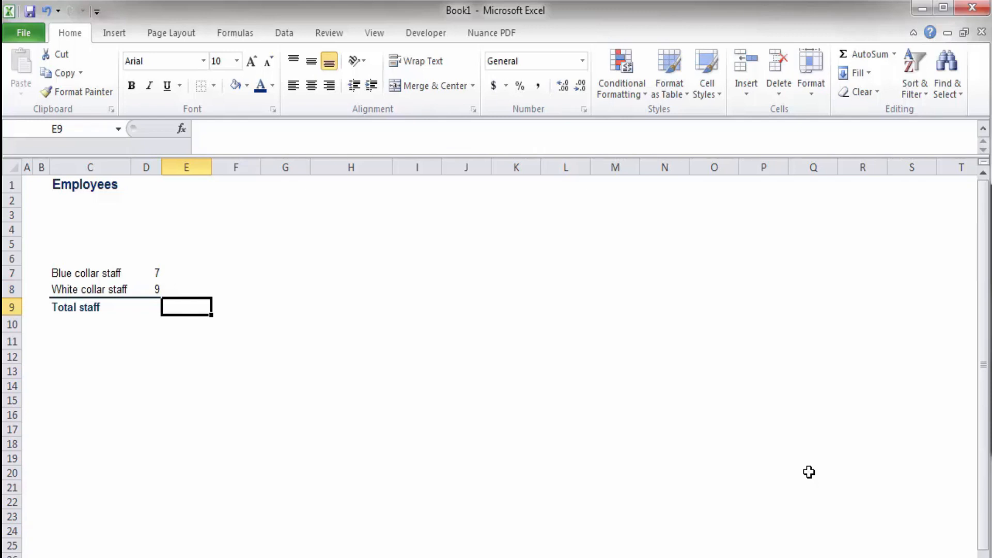
key(Left)
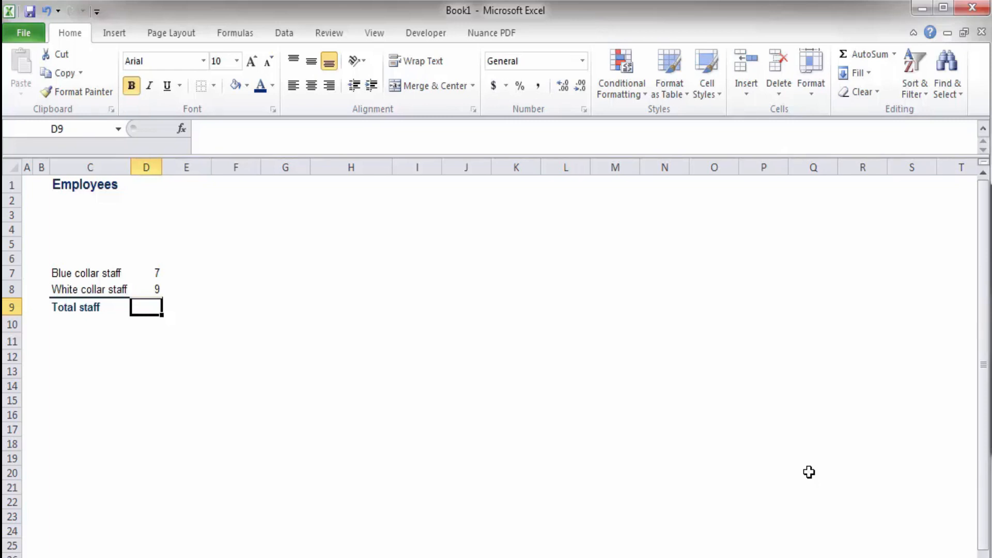
key(F2)
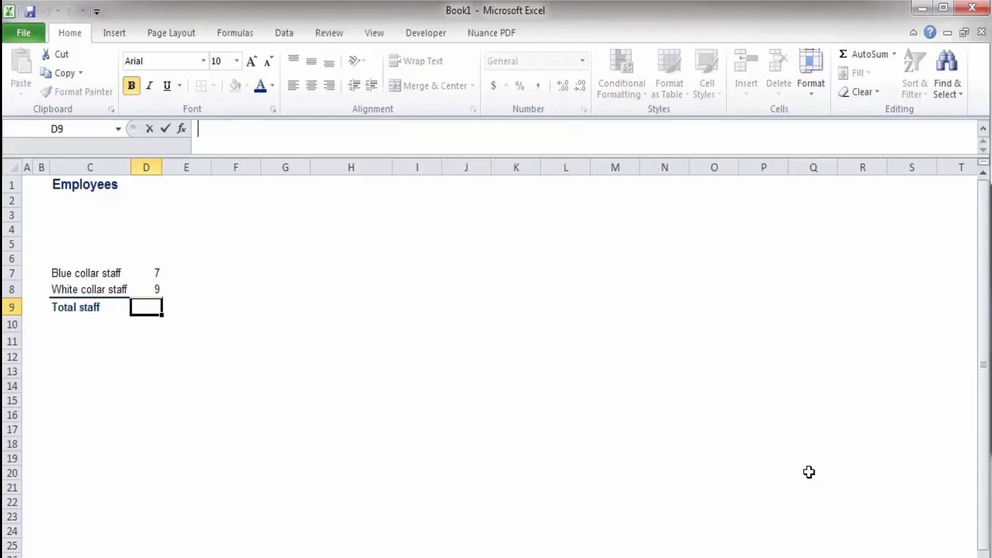
text(=)
key(BackSpace)
text(+)
key(BackSpace)
text(=)
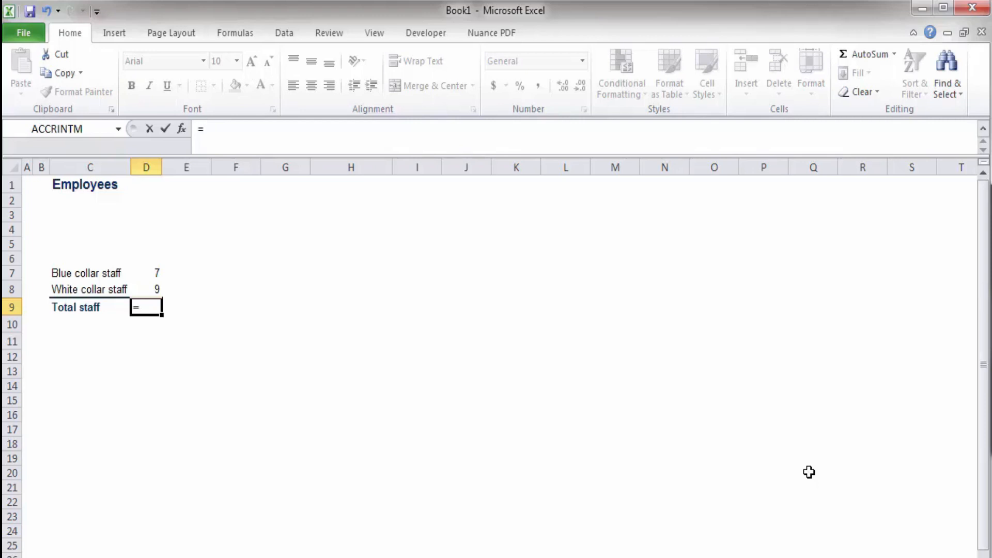
text(7+0)
key(BackSpace)
text(9)
key(Return)
Replace the Total staff formula in D9 with =D7+D8, referencing the blue collar and white collar cells
key(Down)
key(Up)
key(Up)
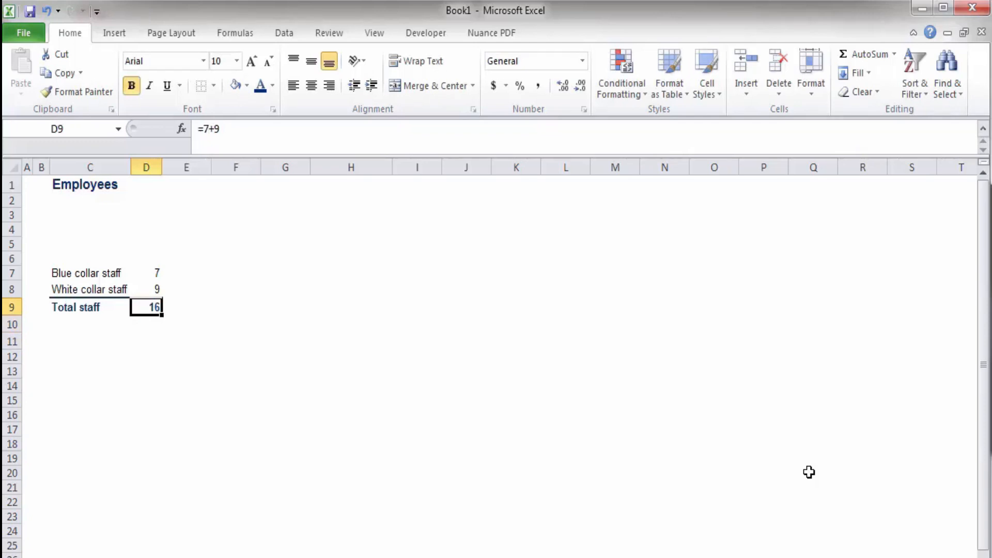
key(F2)
key(BackSpace)
key(BackSpace)
key(BackSpace)
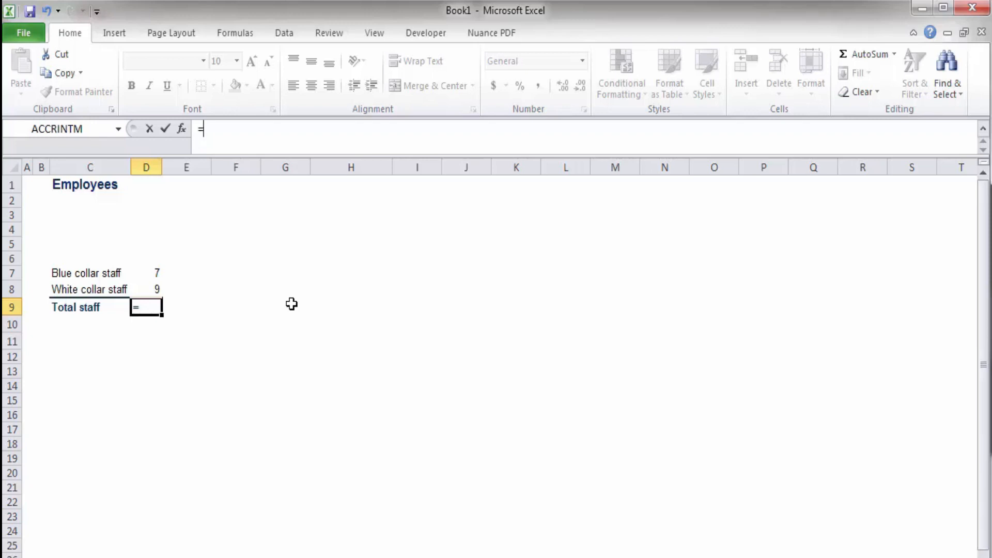
click(160, 272)
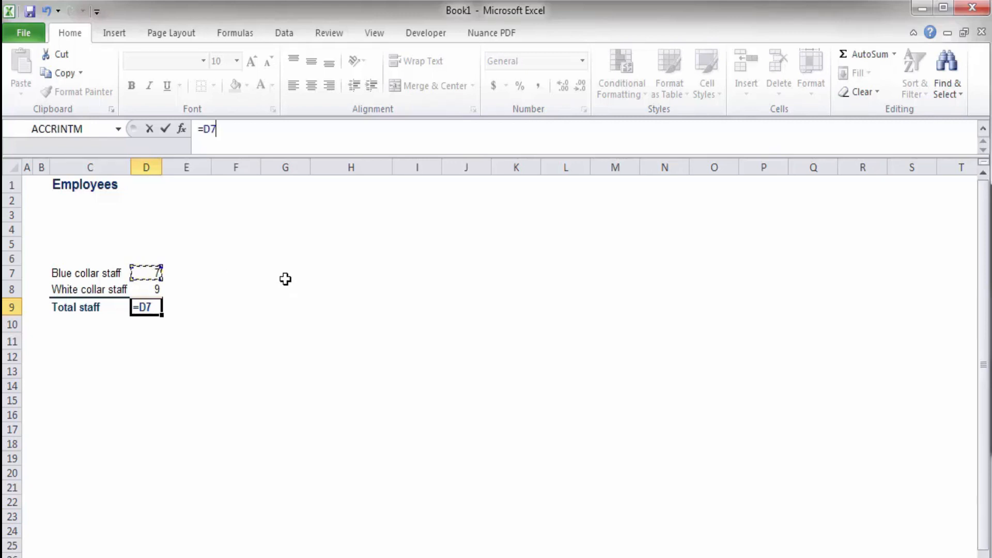
text(+)
click(149, 289)
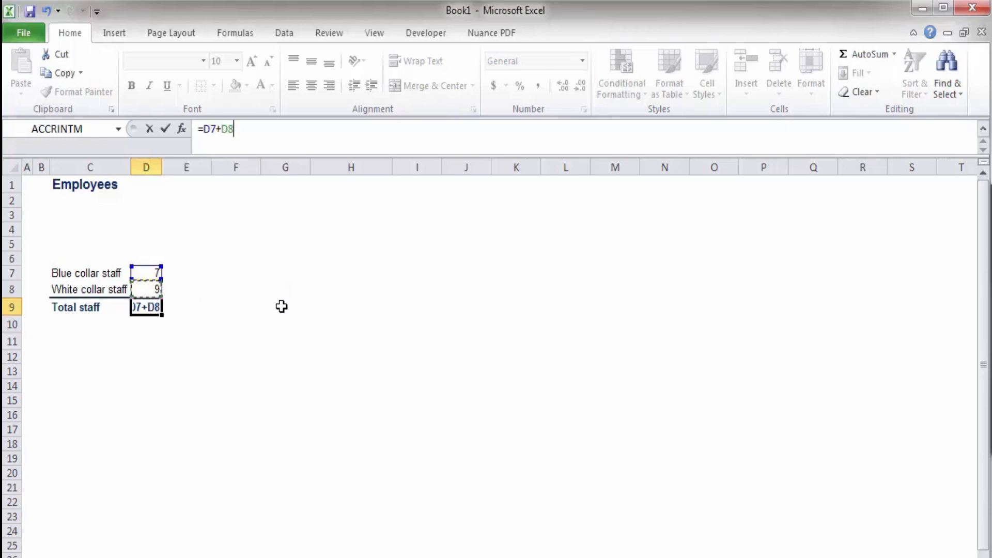
key(Return)
key(Up)
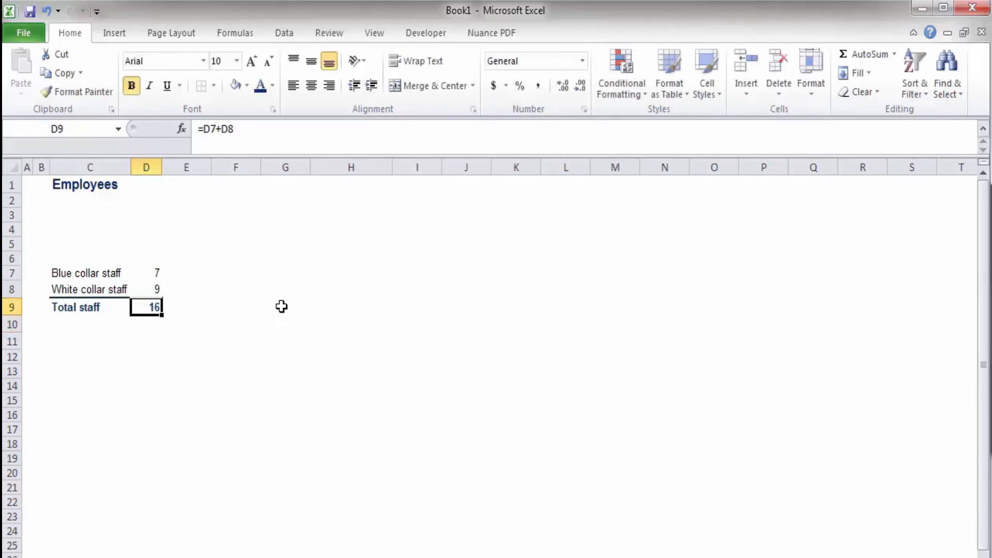
Inspect which cells the Total staff formula in D9 refers to, leaving the formula as it is
key(F2)
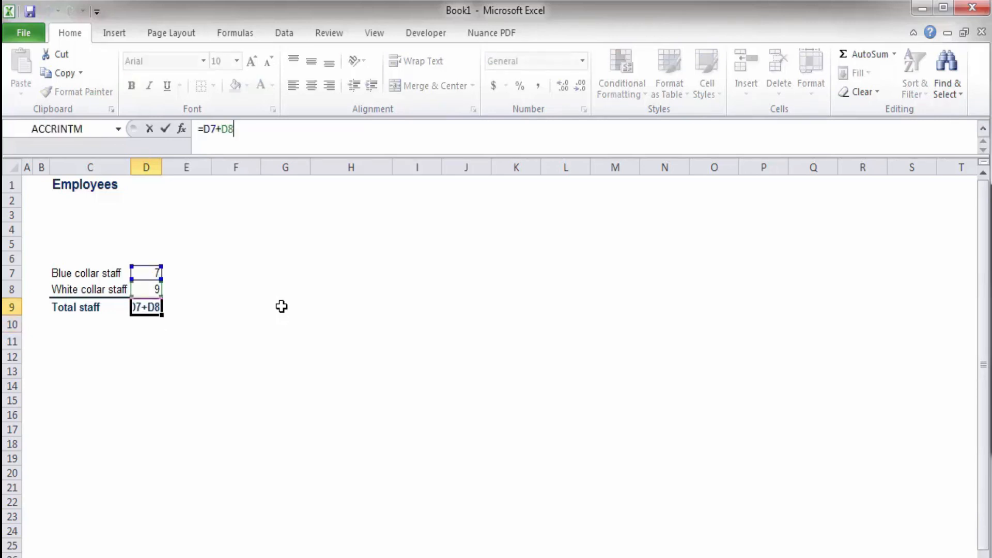
key(Escape)
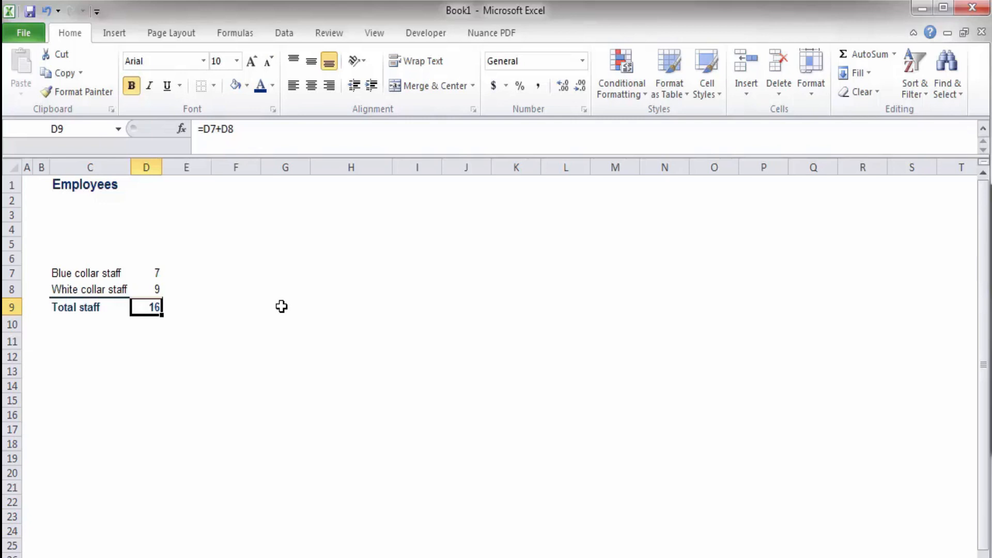
key(F2)
key(Escape)
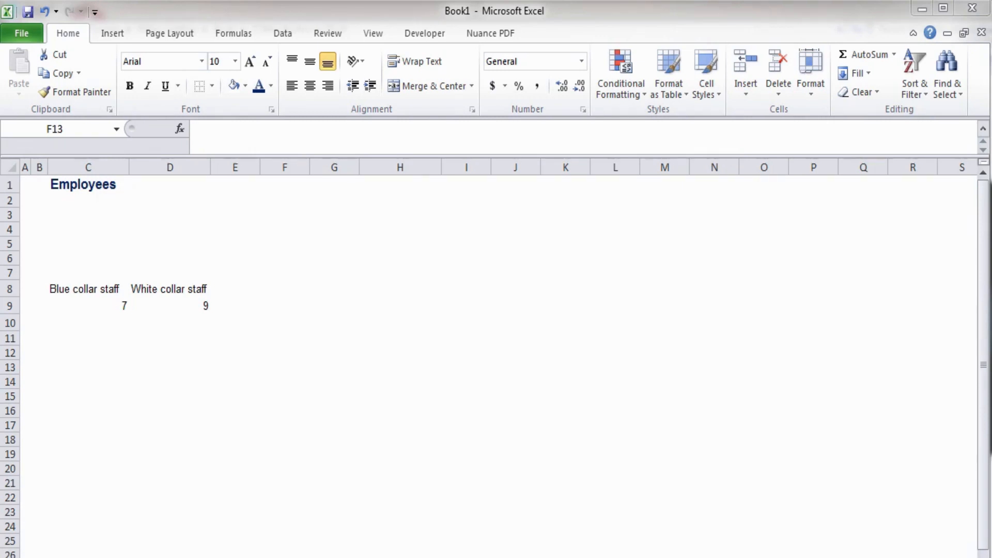
Select the empty cell E9 beside the White collar staff number
click(835, 458)
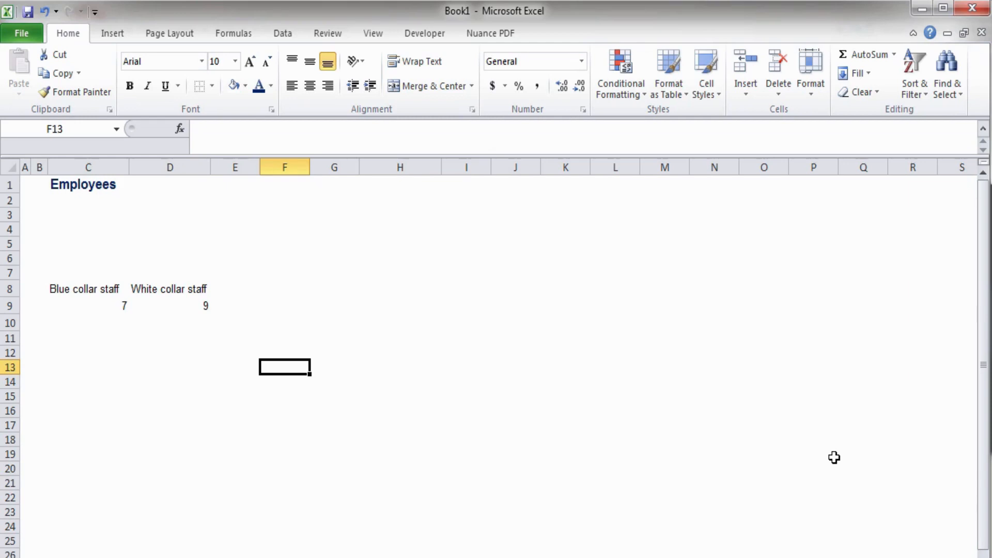
key(Up)
key(Up)
key(Up)
key(Left)
key(Up)
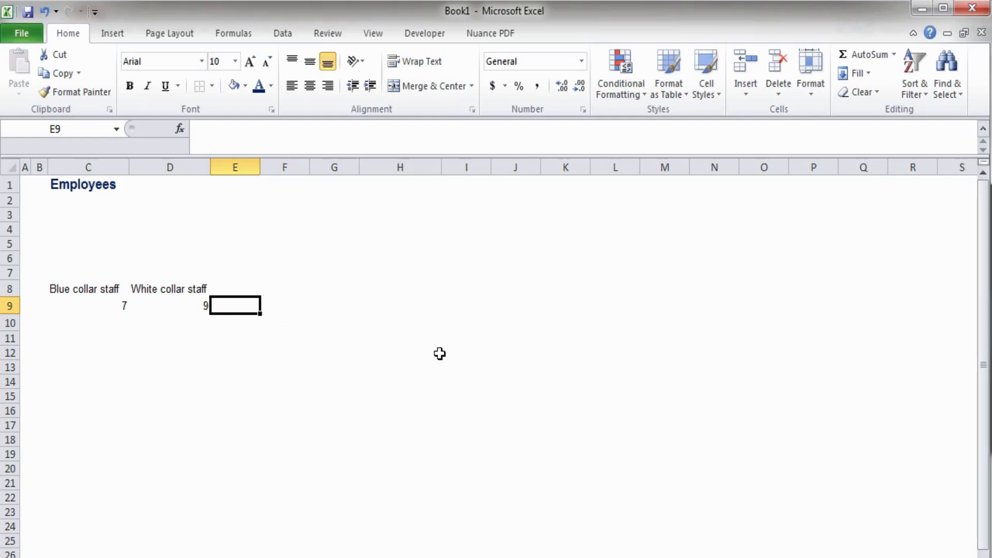
click(230, 142)
text(=)
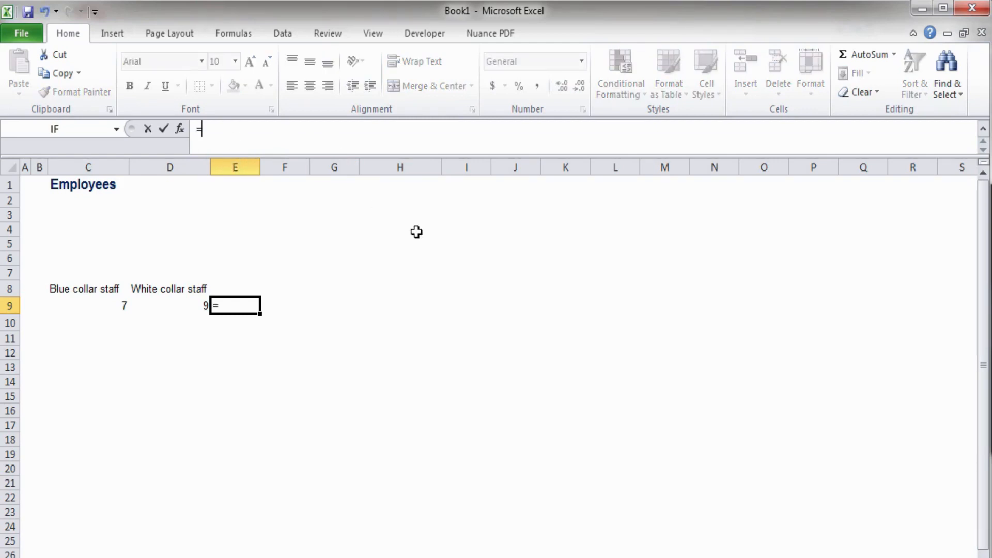
text(if)
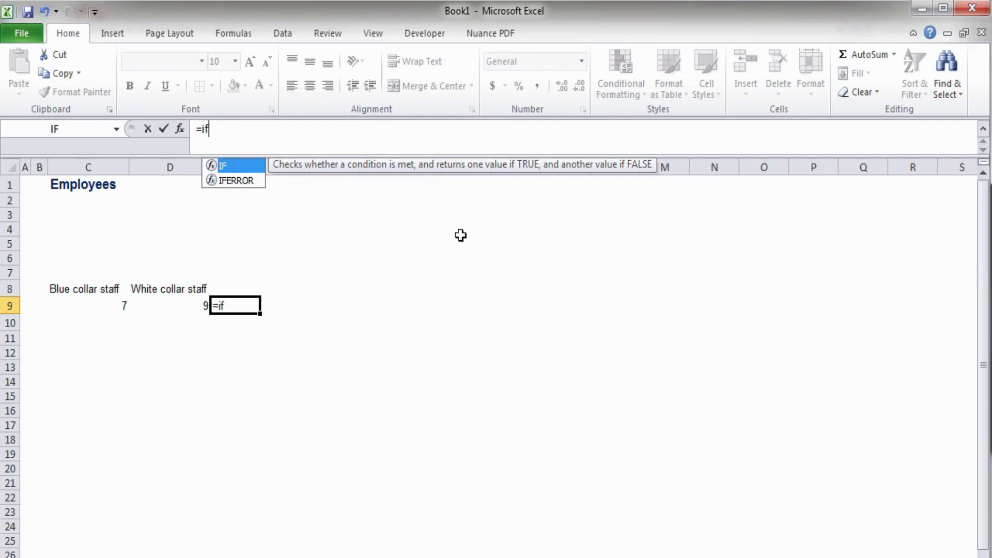
text(()
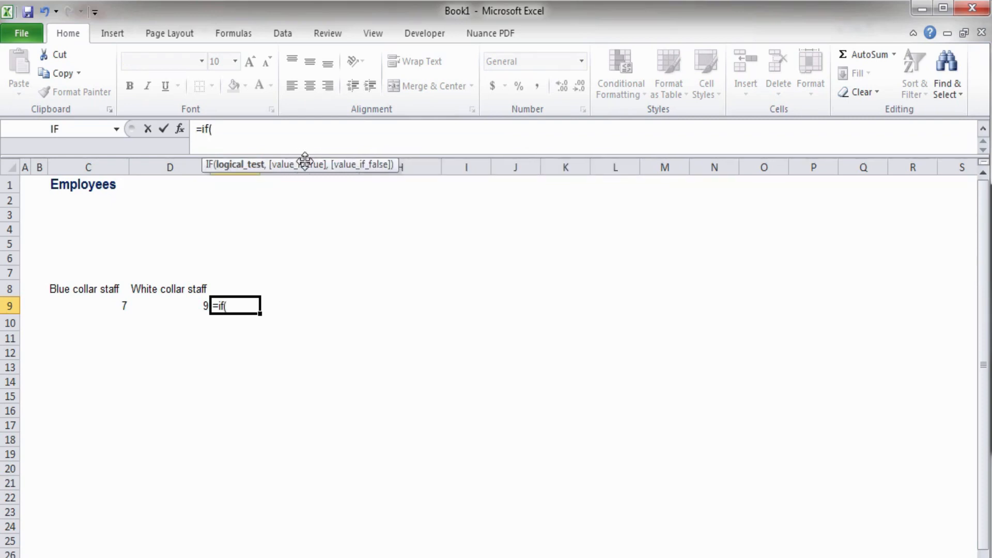
key(Escape)
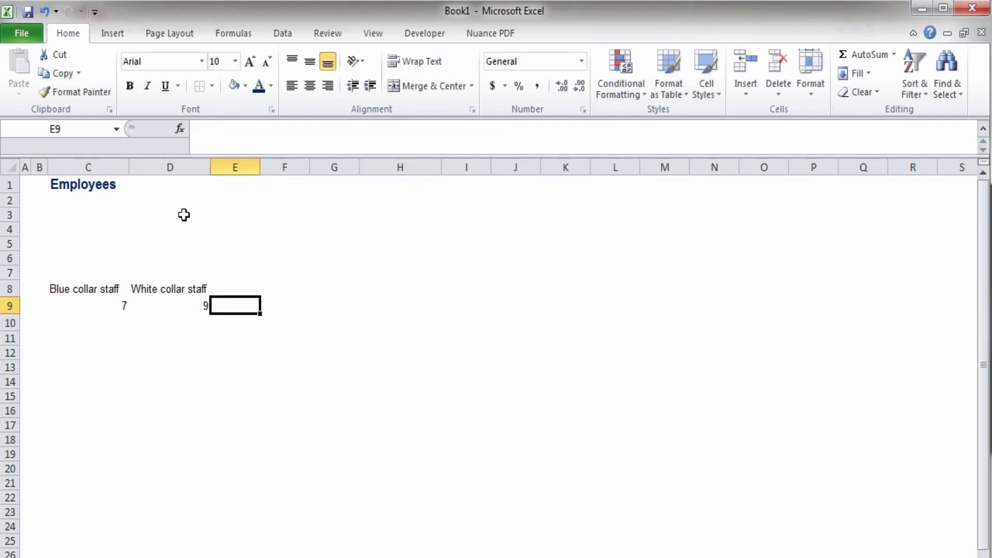
Open the Insert Function dialog for E9 and examine the descriptions of functions such as AMORDEGRC, AREAS and BINOMDIST
click(180, 129)
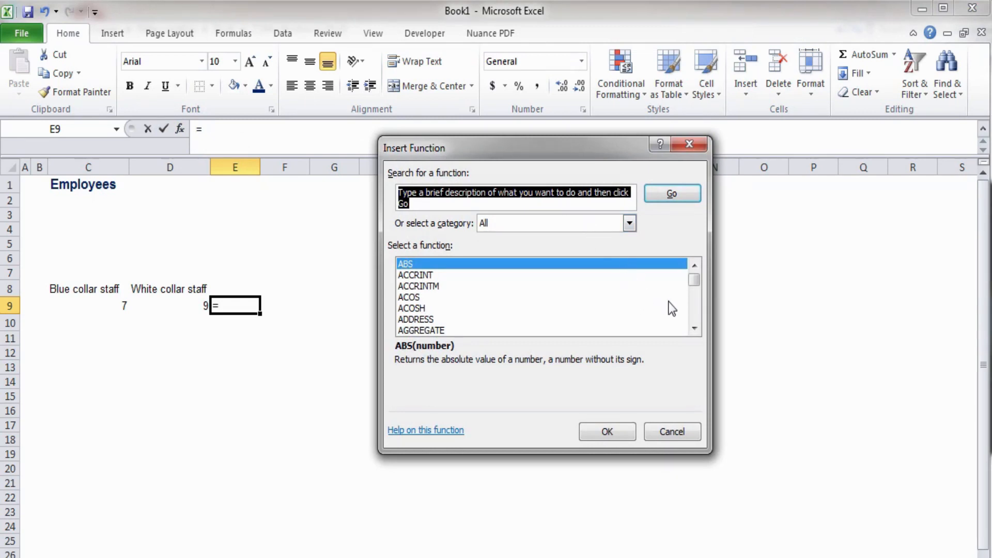
click(693, 328)
click(694, 328)
click(693, 328)
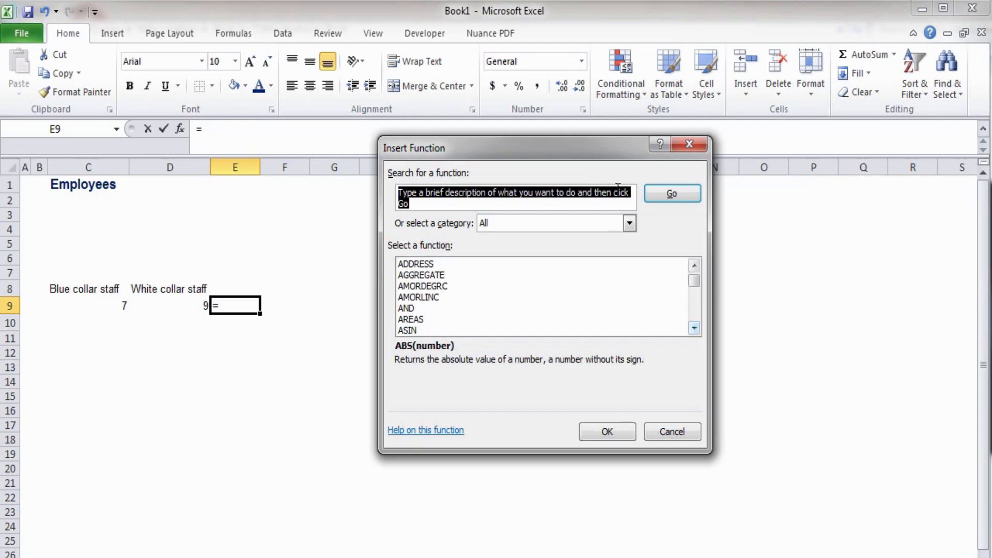
click(629, 224)
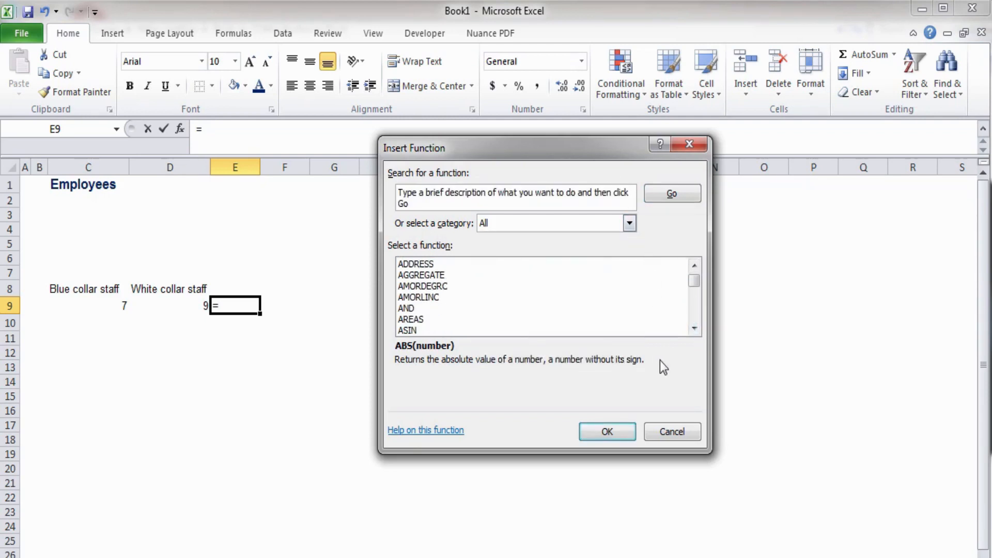
click(596, 287)
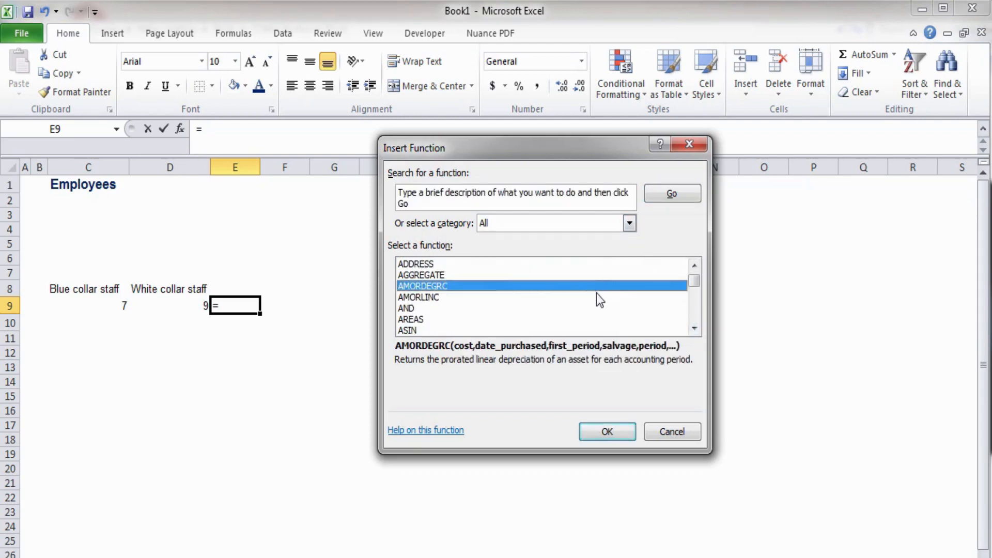
click(600, 319)
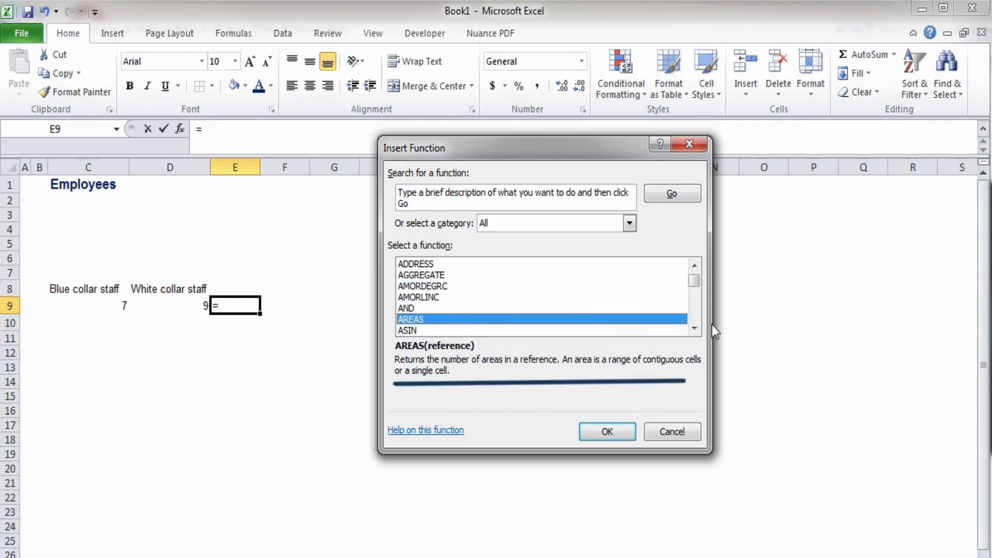
click(695, 330)
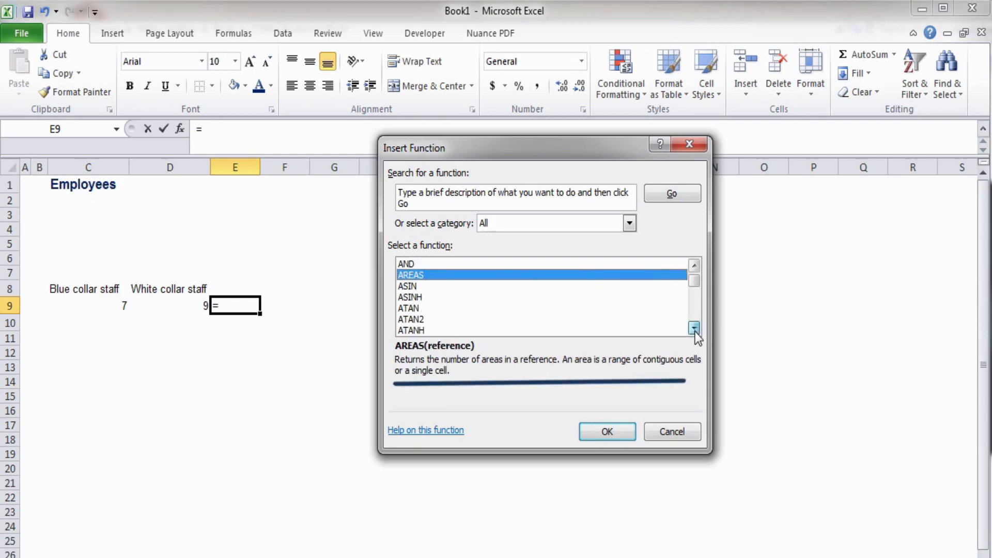
click(694, 328)
click(695, 328)
click(619, 320)
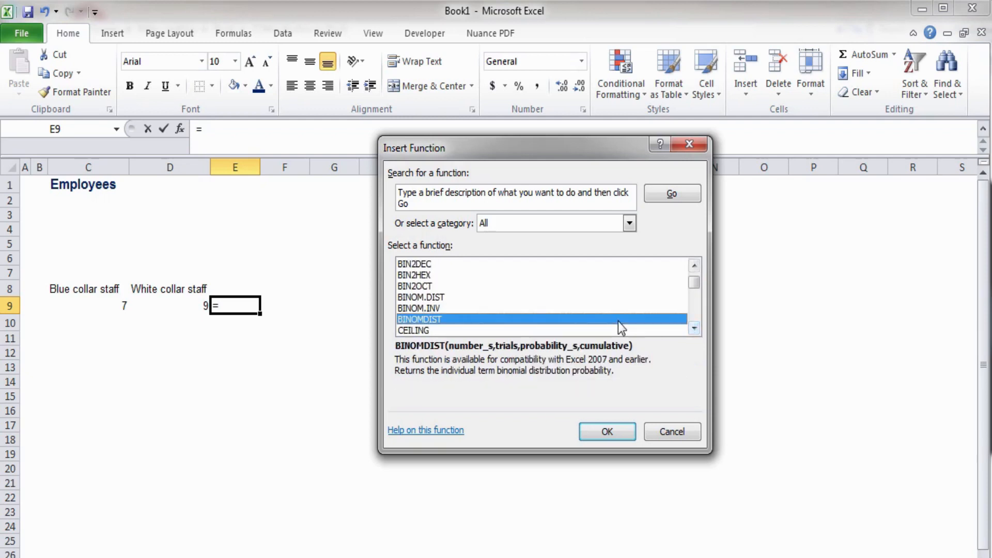
Find the IF function in the list of all functions and insert it into cell E9
key(i)
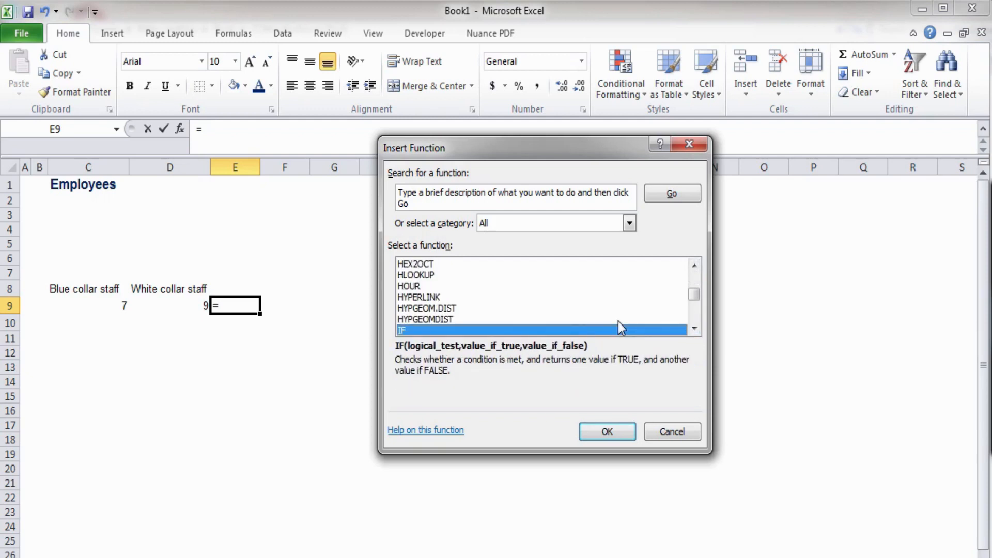
click(694, 328)
click(694, 328)
click(694, 329)
click(694, 328)
click(694, 266)
click(693, 266)
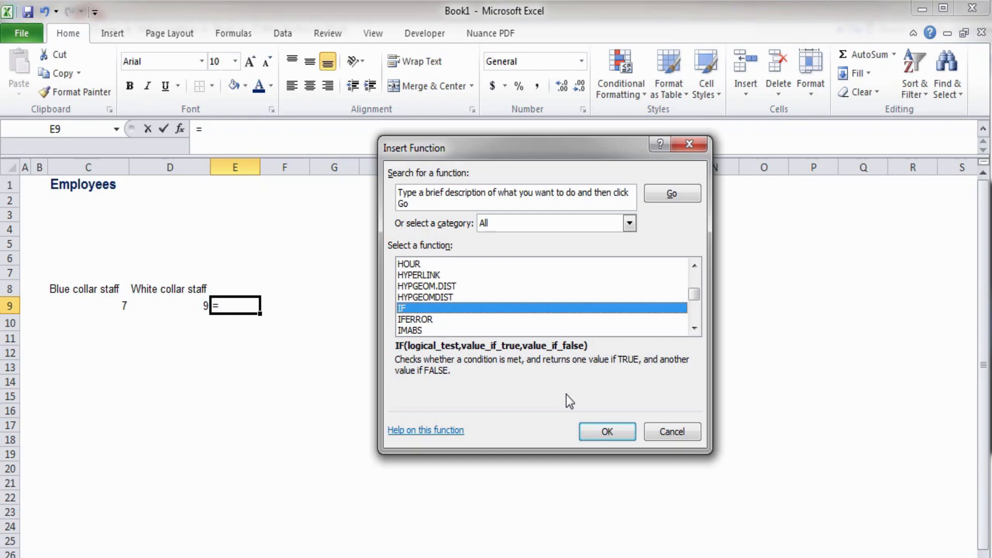
double_click(522, 308)
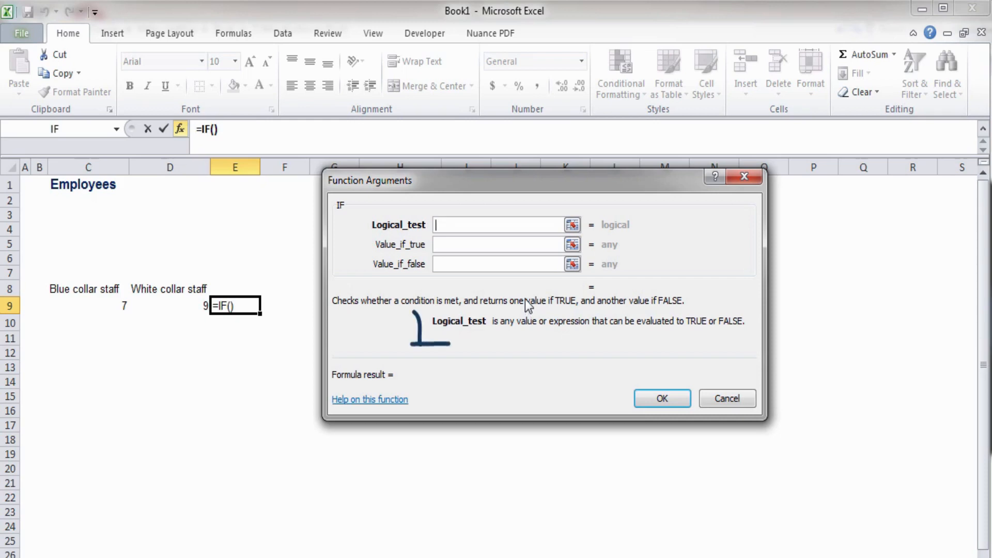
Examine the explanations of the IF function's Logical_test, Value_if_true and Value_if_false arguments
click(478, 245)
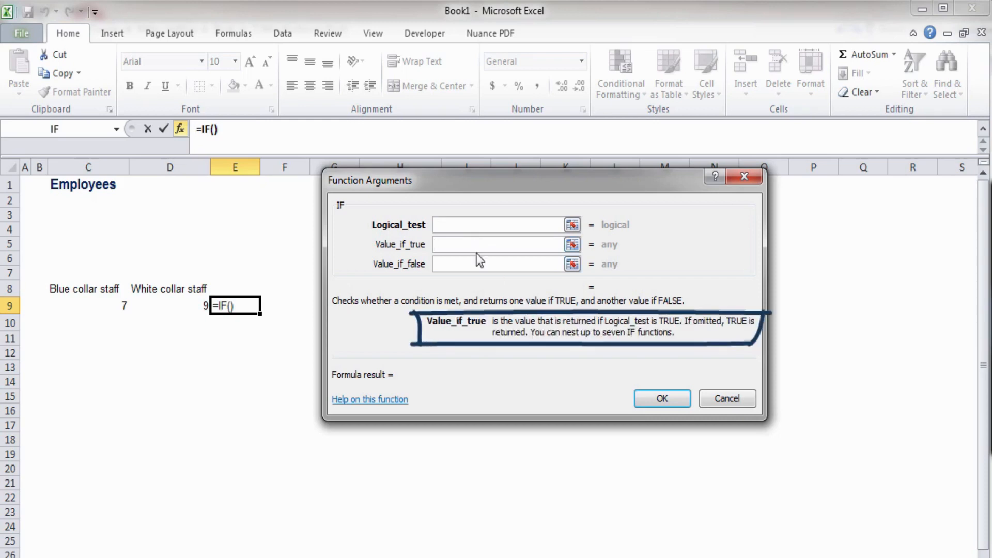
click(474, 264)
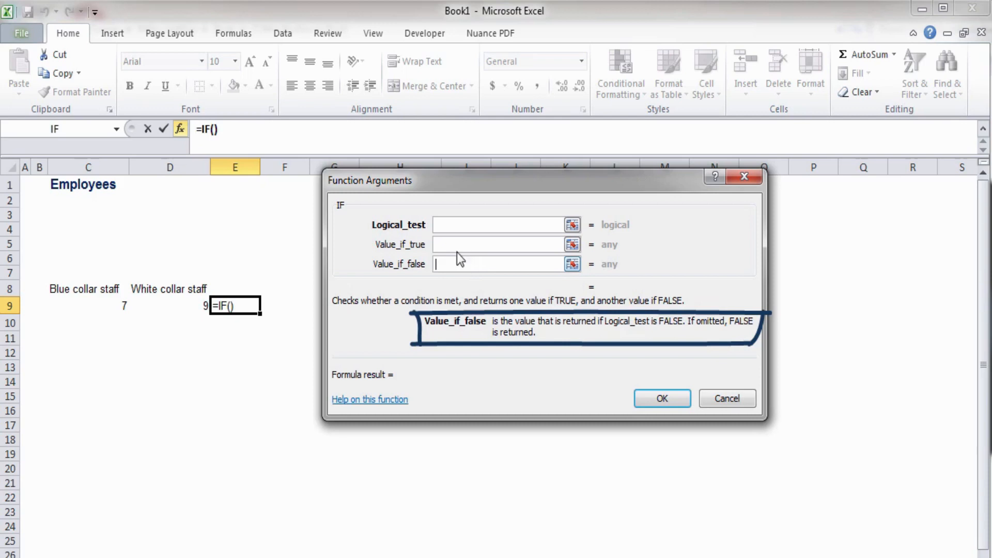
click(443, 225)
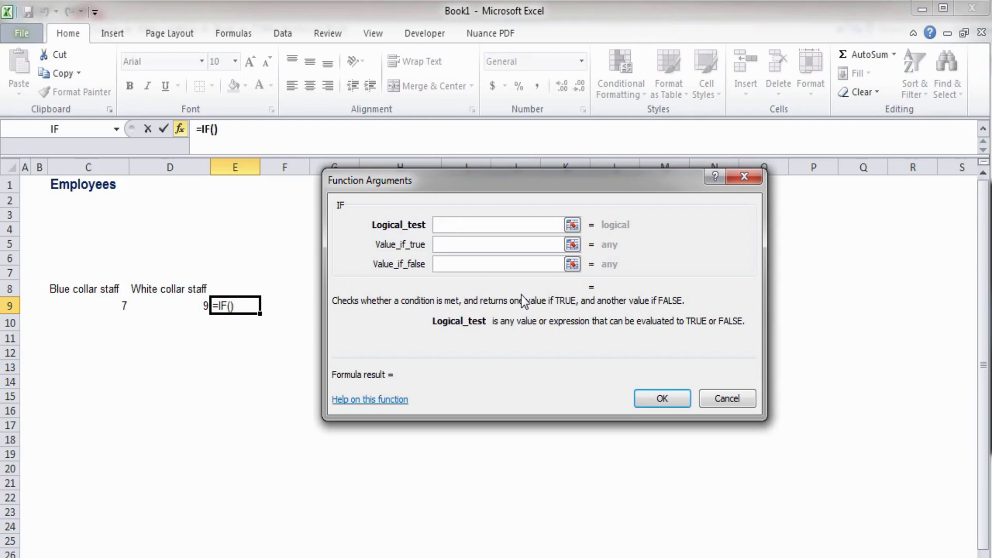
click(442, 244)
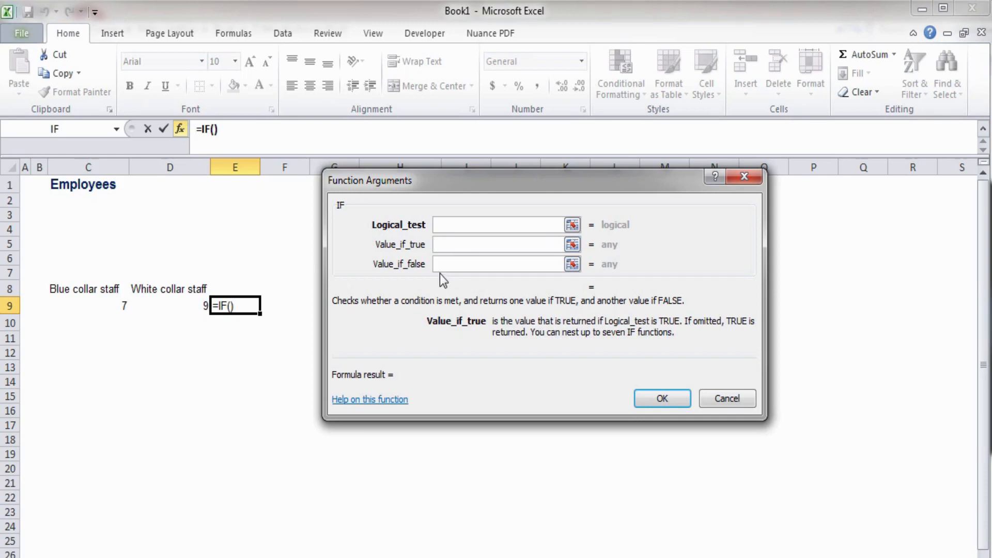
click(440, 268)
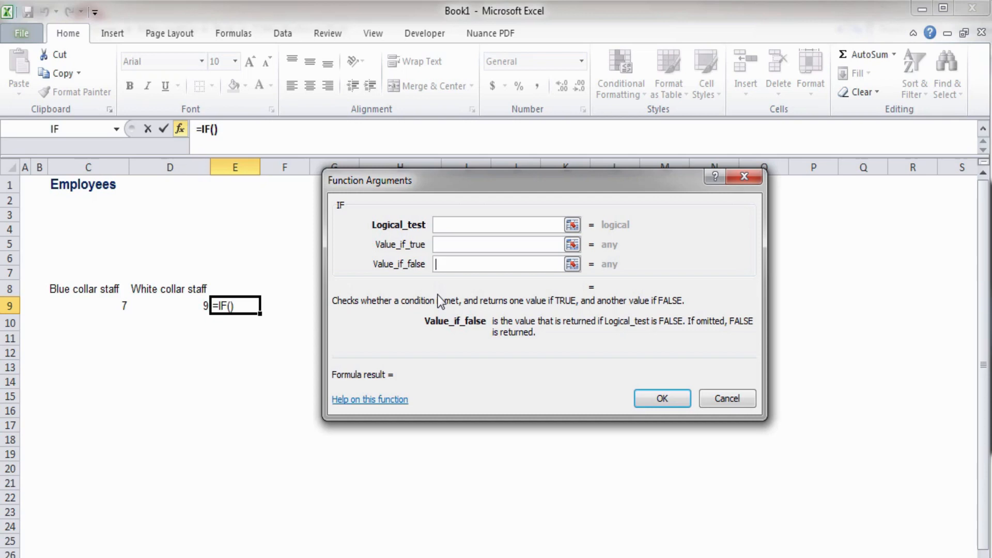
Set the IF function's Logical_test to C9>D9, comparing the blue collar with the white collar staff number
click(449, 228)
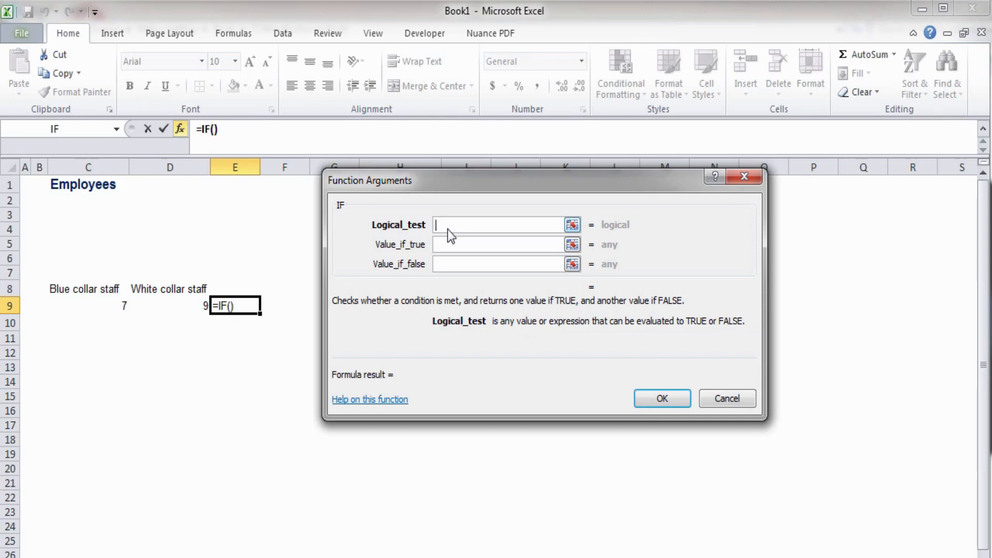
text(C9)
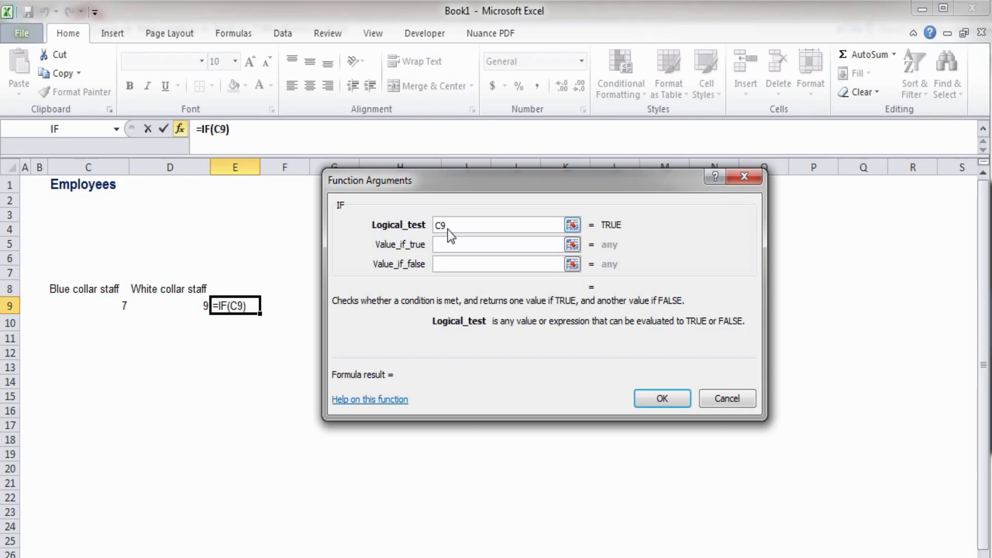
text(>D9)
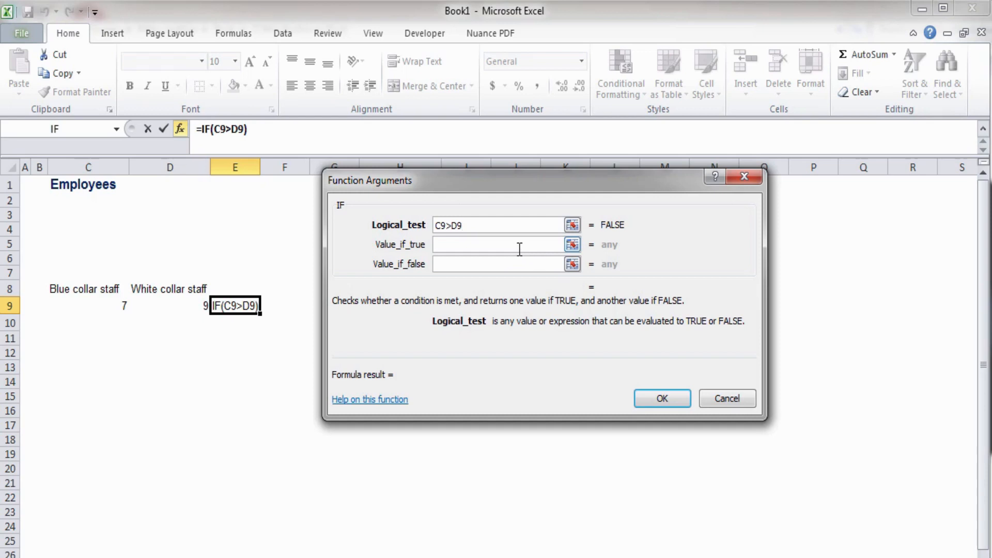
Set Value_if_true to "Bigger" and Value_if_false to "Smaller", and enter the IF formula in cell E9
click(520, 250)
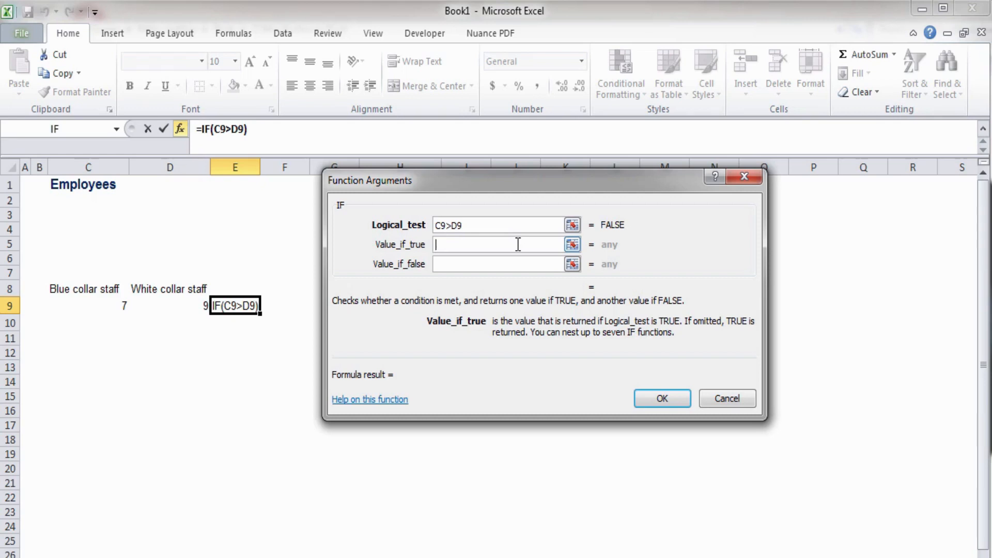
text(Bigger)
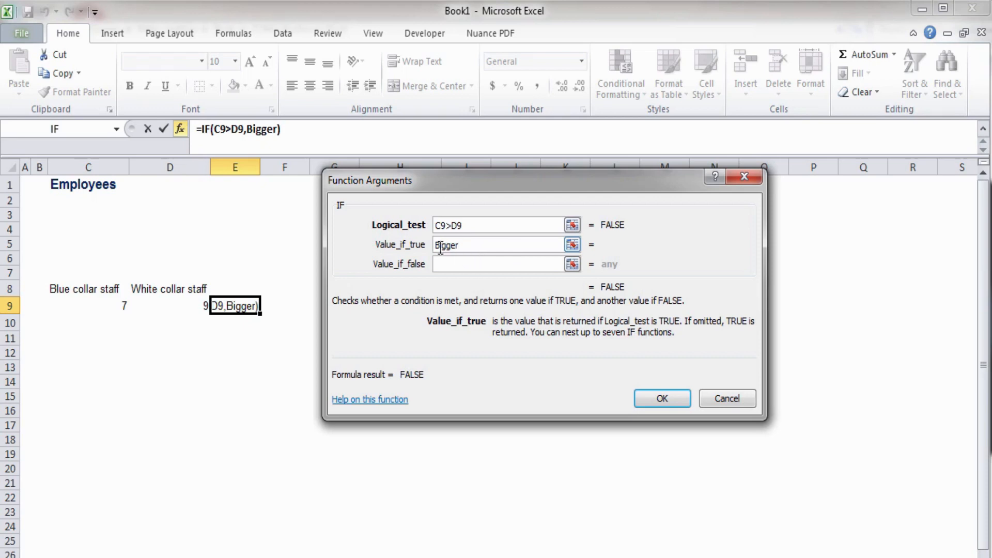
click(484, 265)
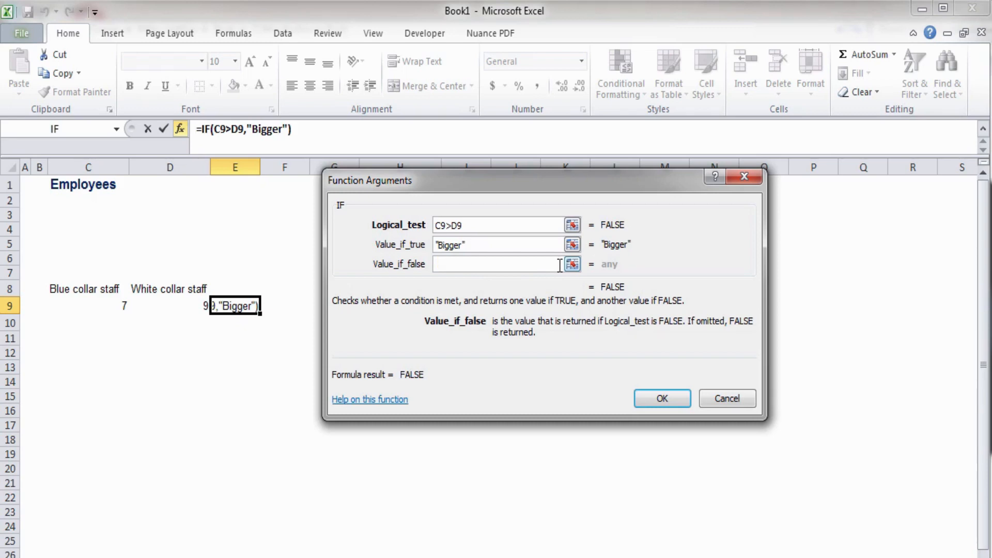
text(Smaller)
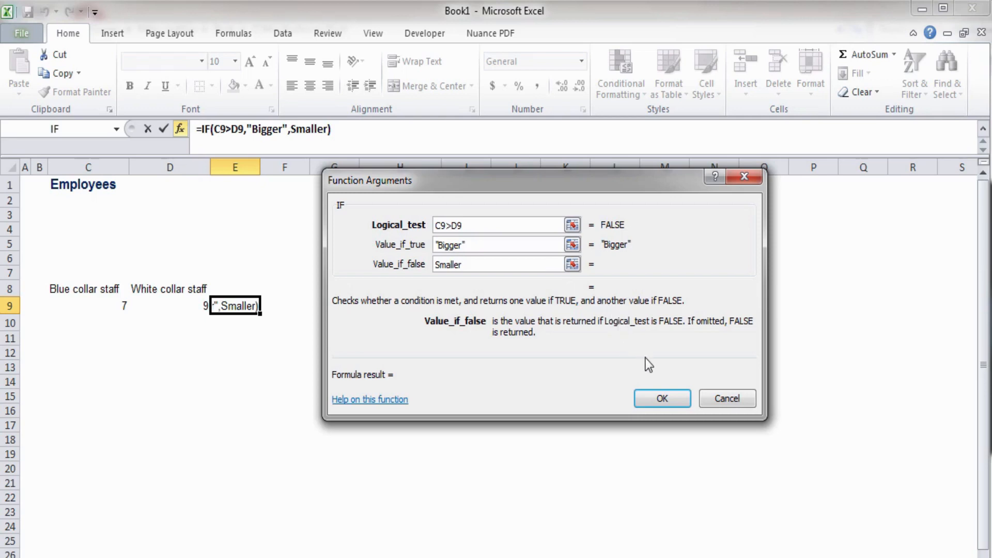
click(659, 396)
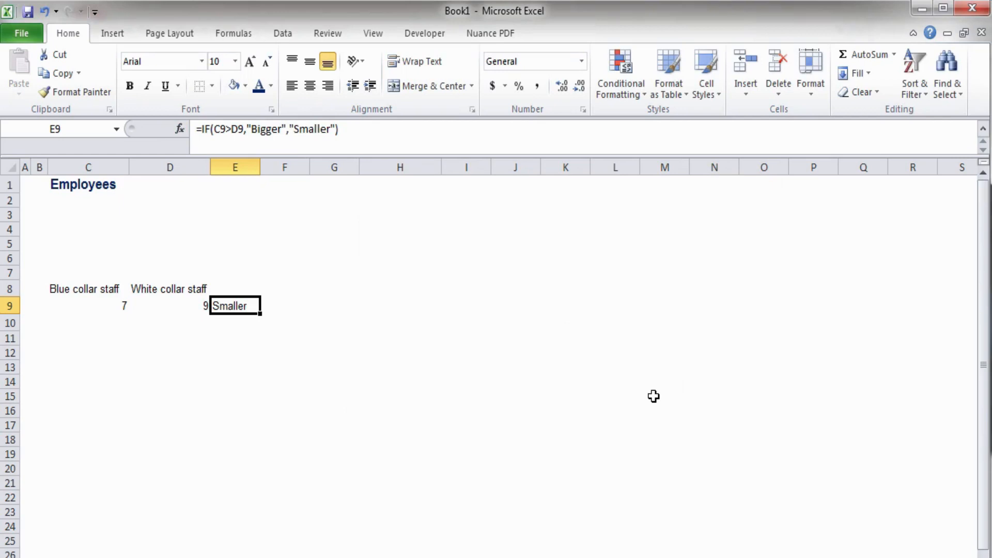
Check the finished IF formula and its result in cell E9, and leave an empty cell selected
click(653, 397)
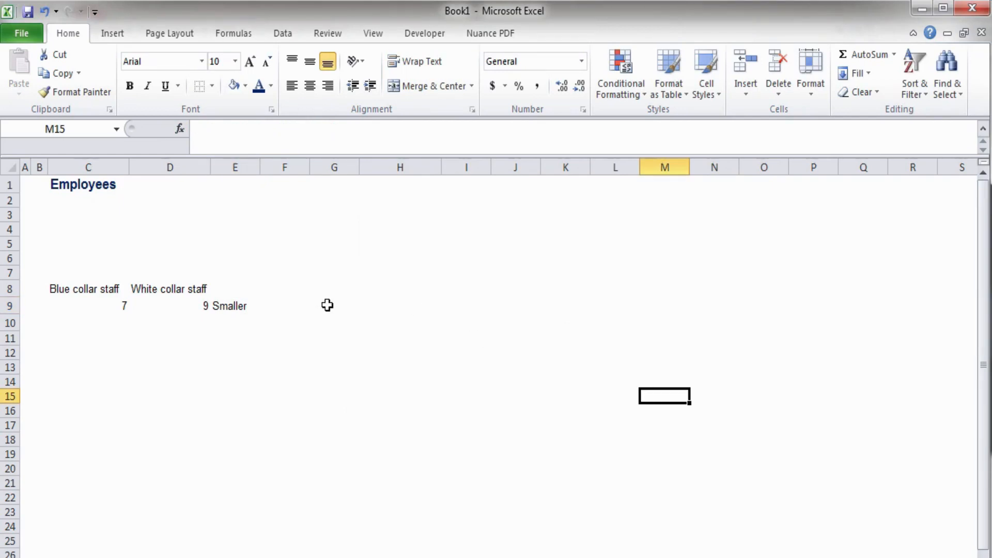
click(249, 309)
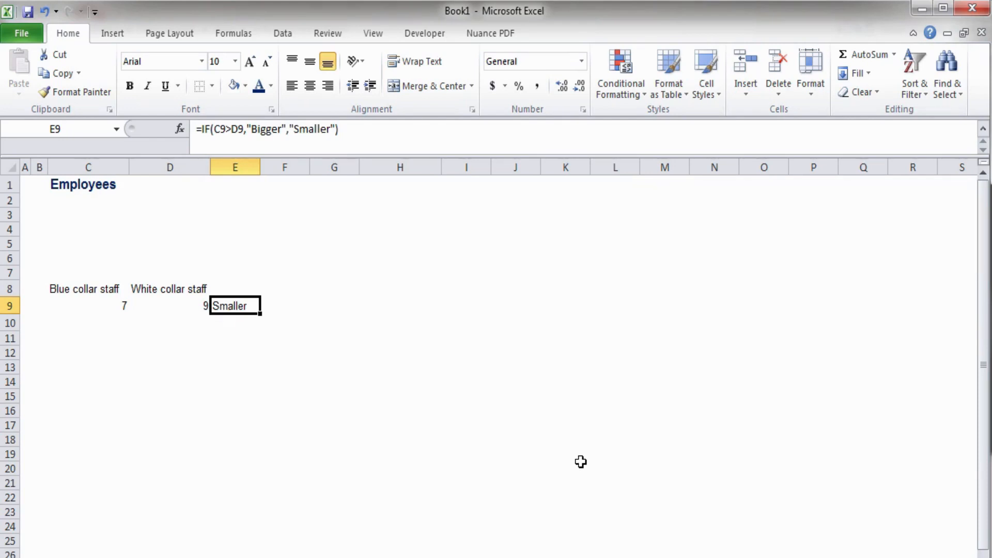
click(414, 343)
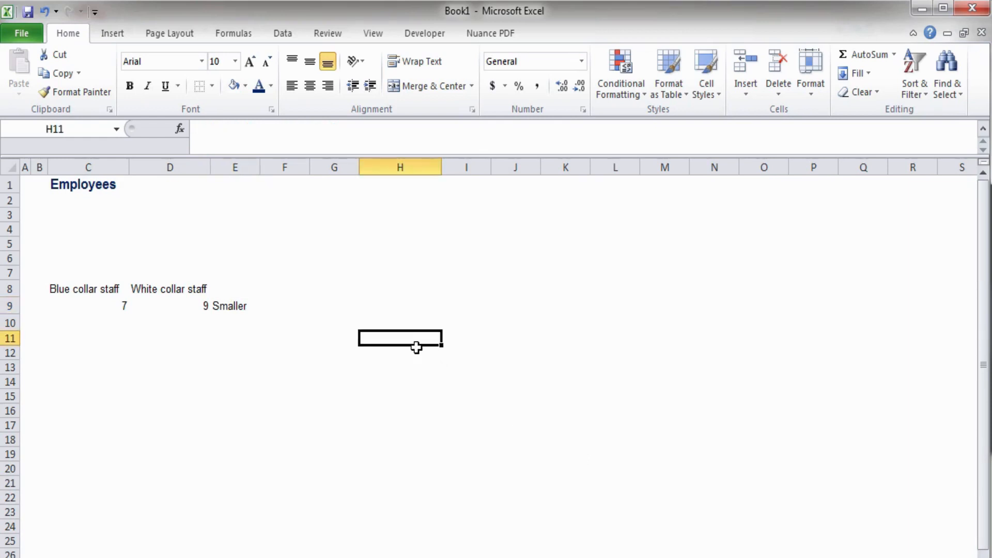
click(376, 312)
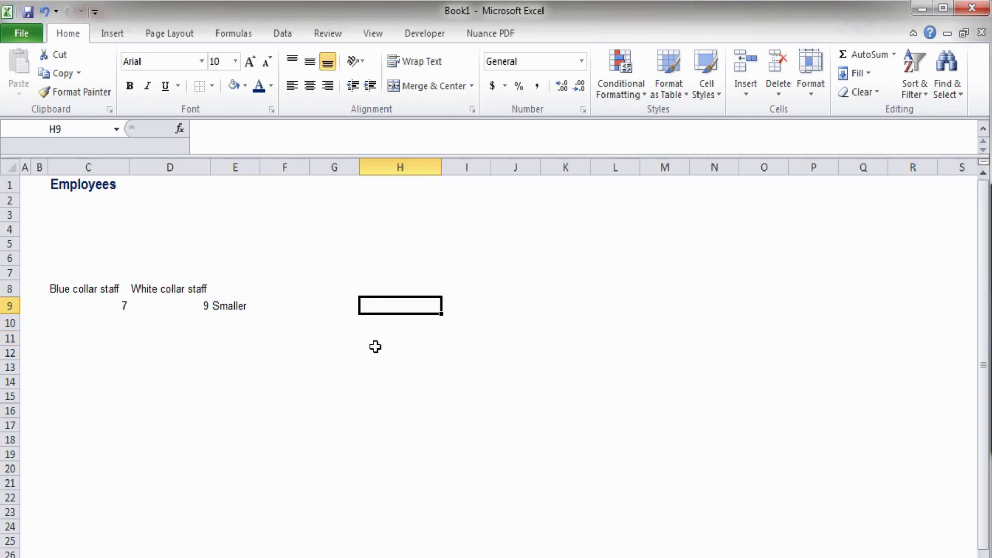